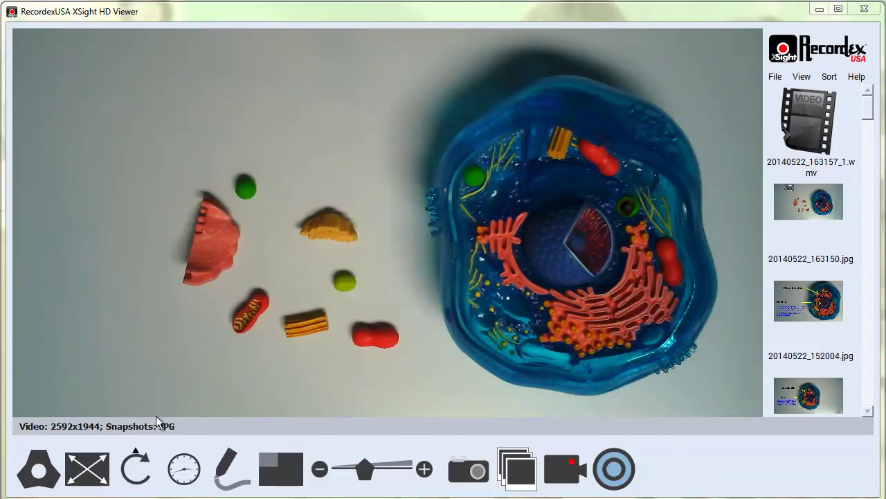
Enable Picture-in-Picture Mode in the device options with the Logitech HD Pro Webcam C910 as the inset video device
left_click(38, 468)
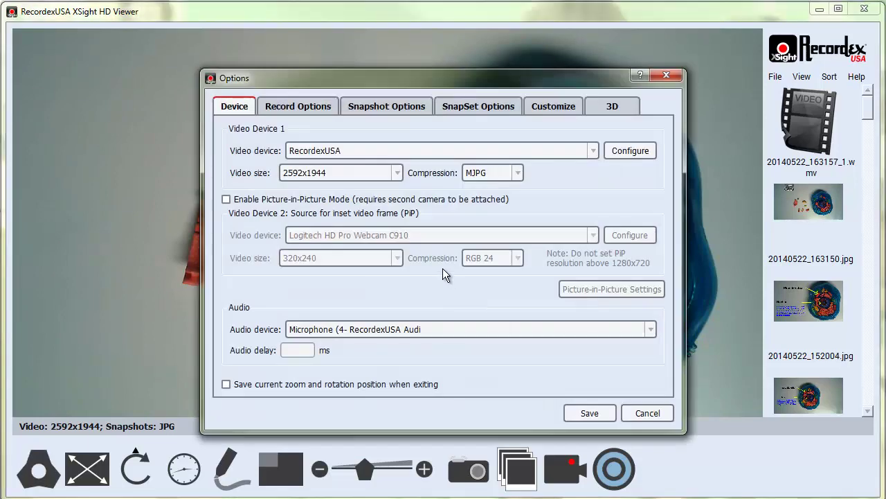
left_click(225, 200)
left_click(341, 238)
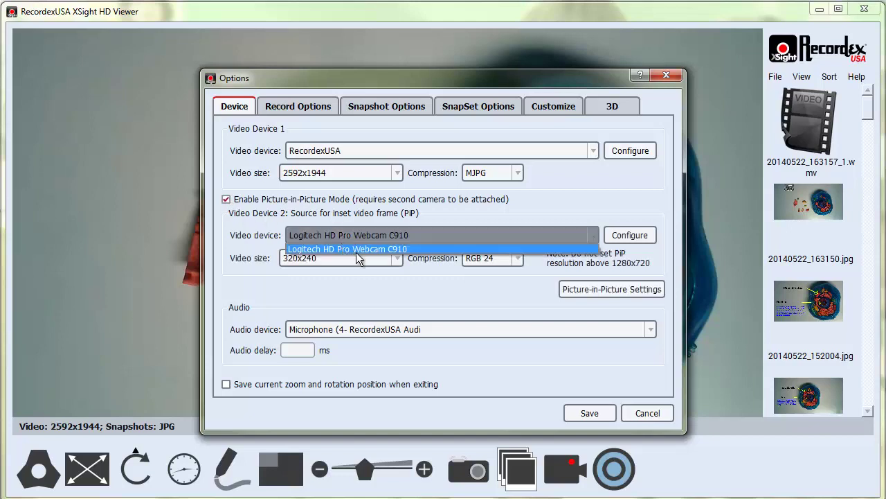
left_click(365, 234)
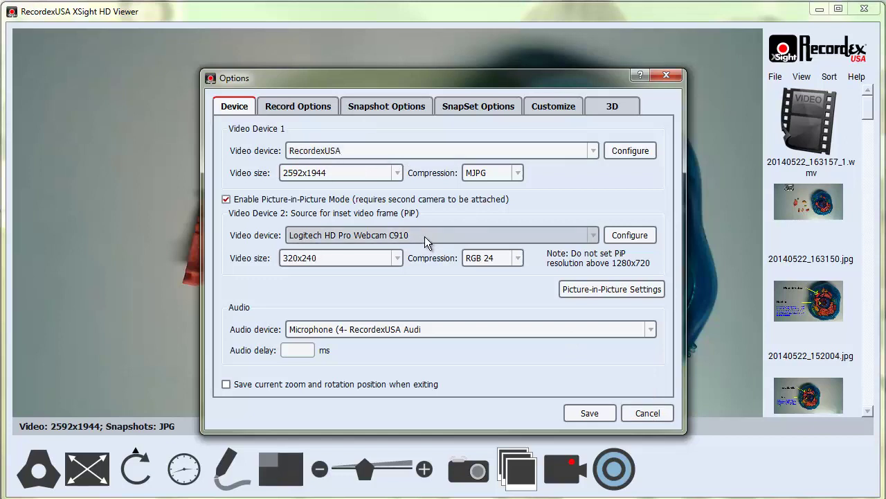
Choose a video size of 320x240 for the inset camera and 2592x1944 for the main camera, and save the options
left_click(318, 259)
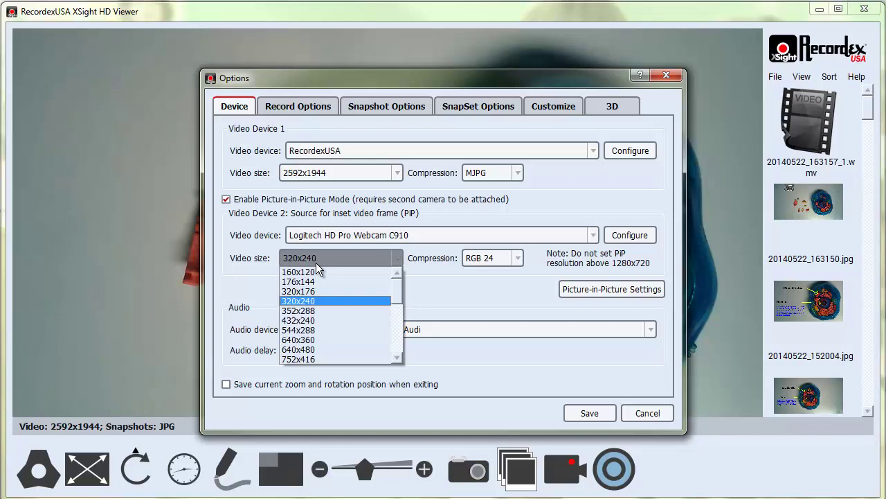
left_click(318, 301)
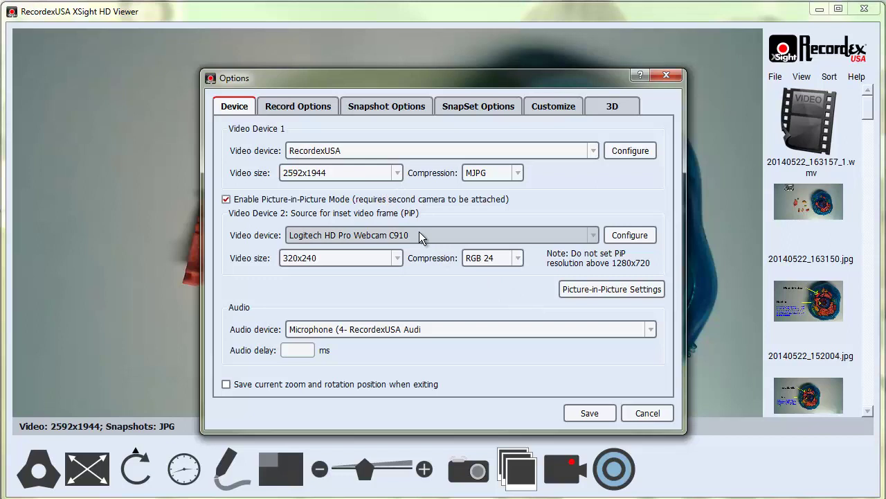
left_click(304, 175)
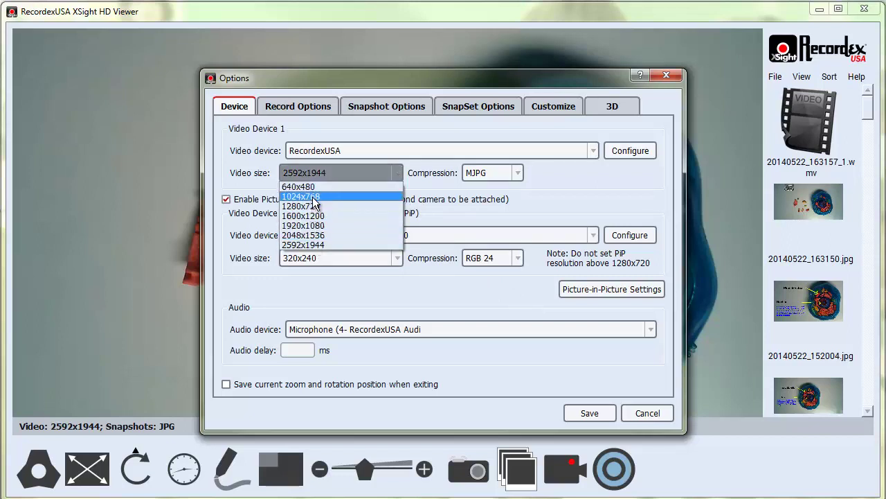
left_click(325, 244)
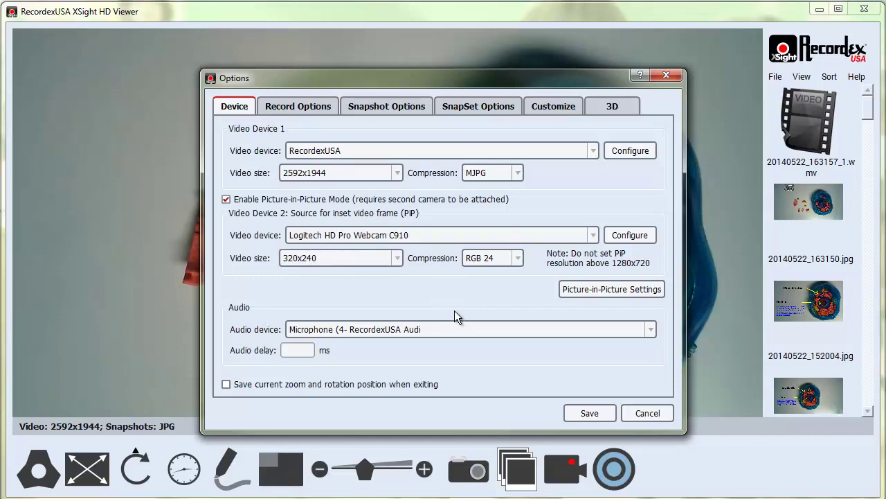
left_click(586, 413)
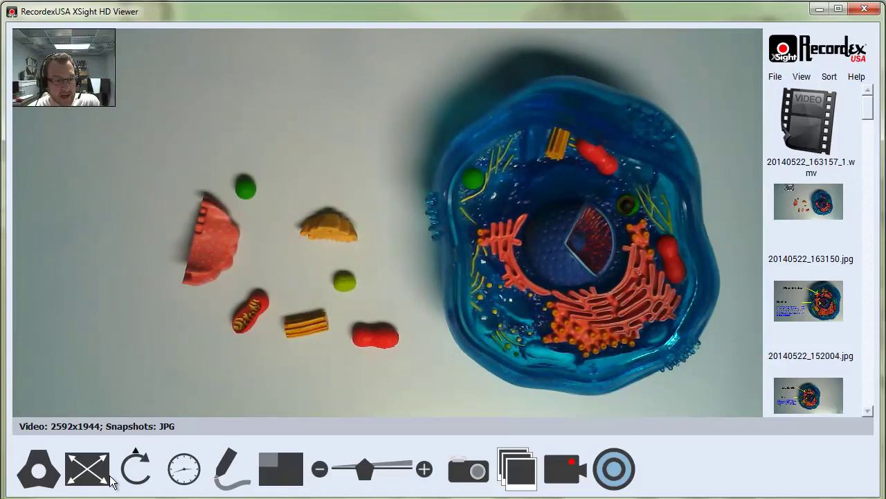
In the Picture-in-Picture settings, try the inset video in the lower-left and upper-right corners, and pin it to the upper-left corner
left_click(40, 474)
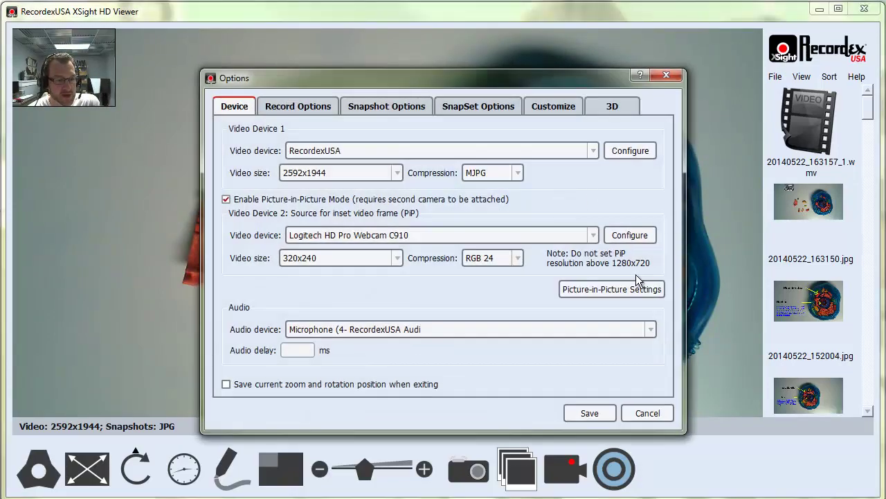
left_click(604, 287)
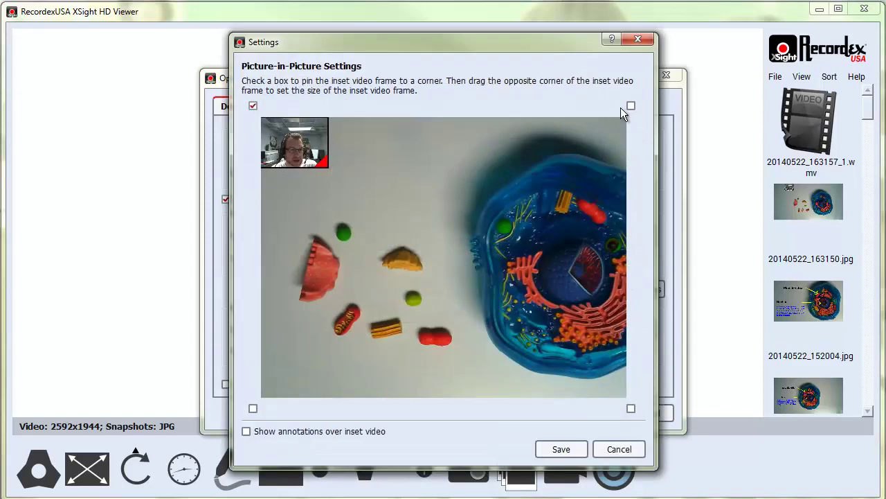
left_click(253, 409)
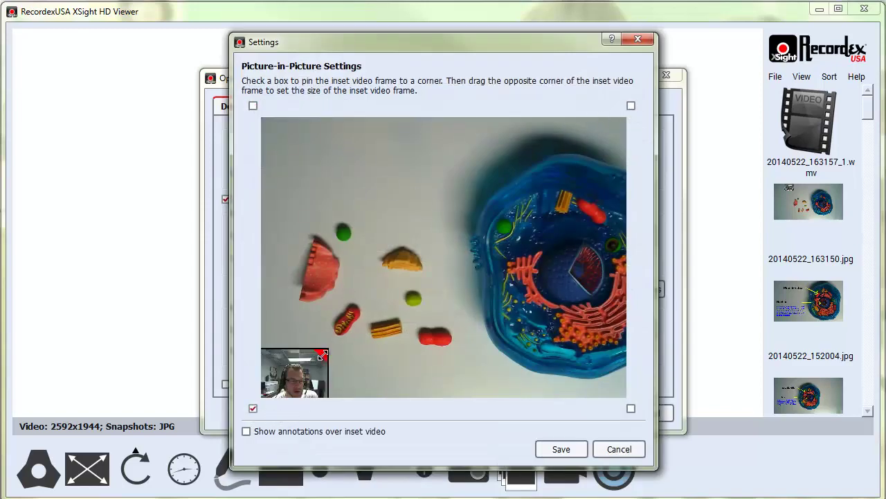
left_click(631, 106)
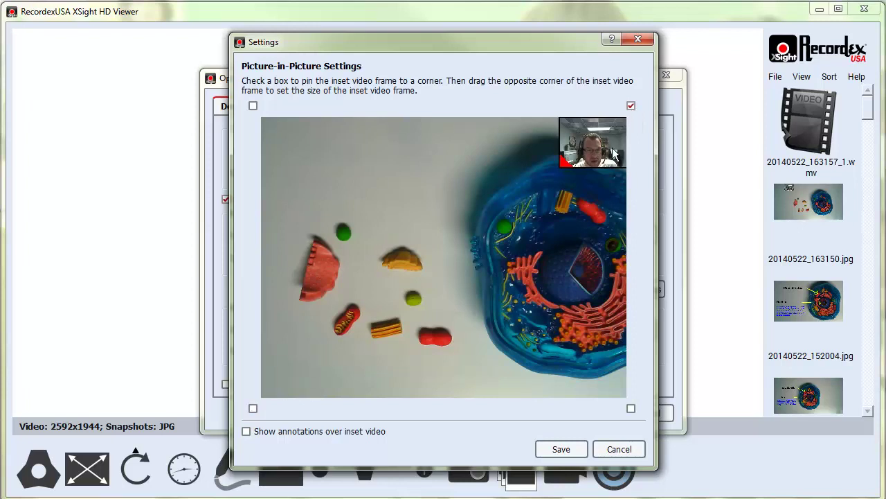
left_click(253, 106)
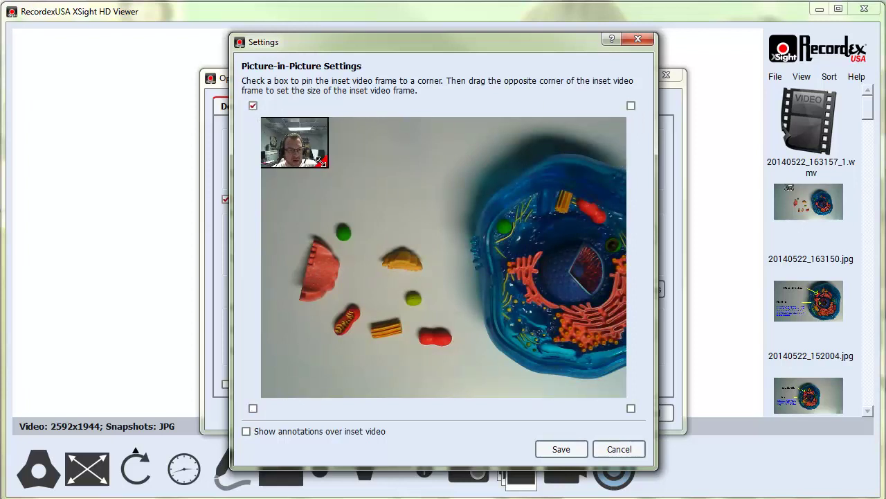
Enlarge the inset video frame to about a quarter of the picture width, and save the settings and options
left_click_drag(320, 161, 350, 179)
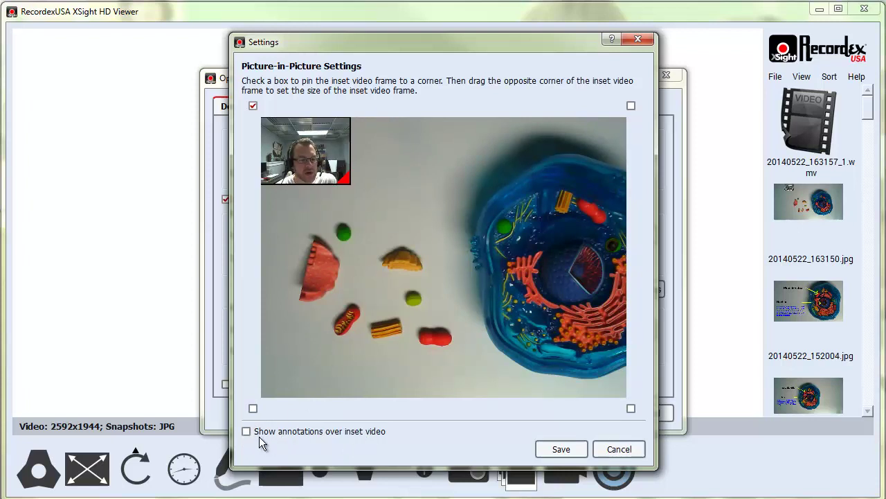
left_click(563, 448)
left_click(588, 413)
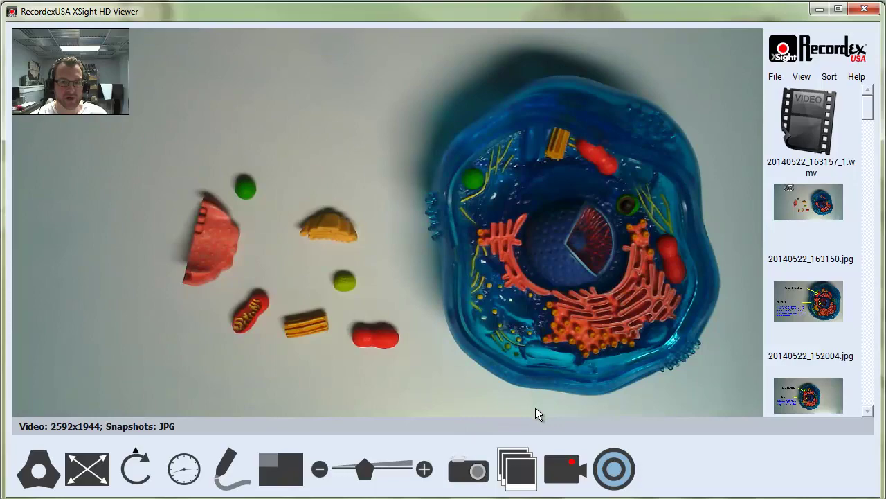
Take a snapshot of the live view with the inset video, view the new image, and close it
left_click(473, 475)
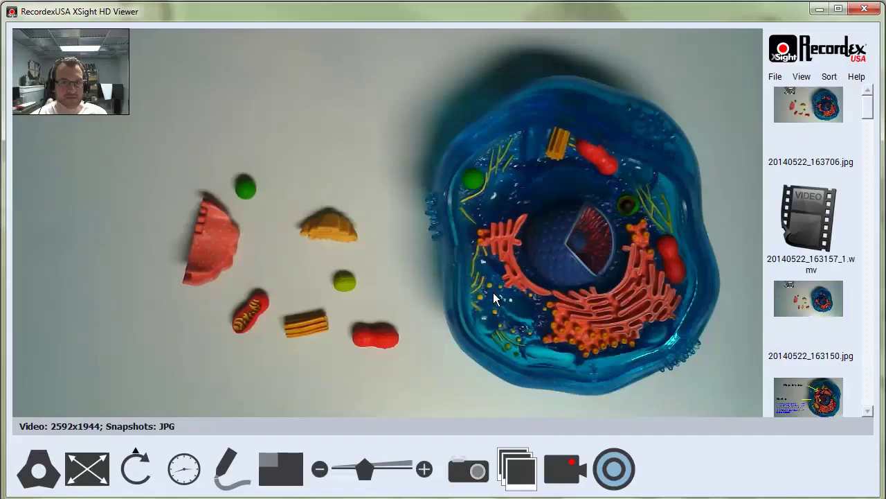
left_click(820, 106)
double_click(821, 106)
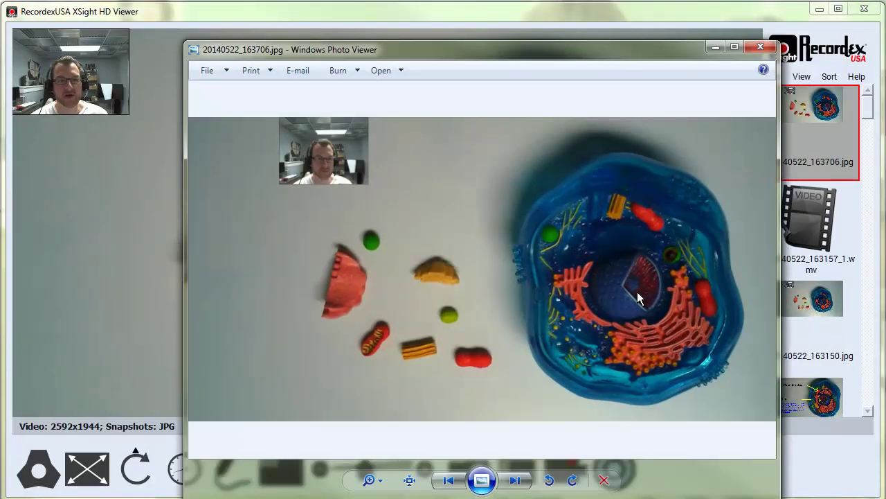
left_click(761, 49)
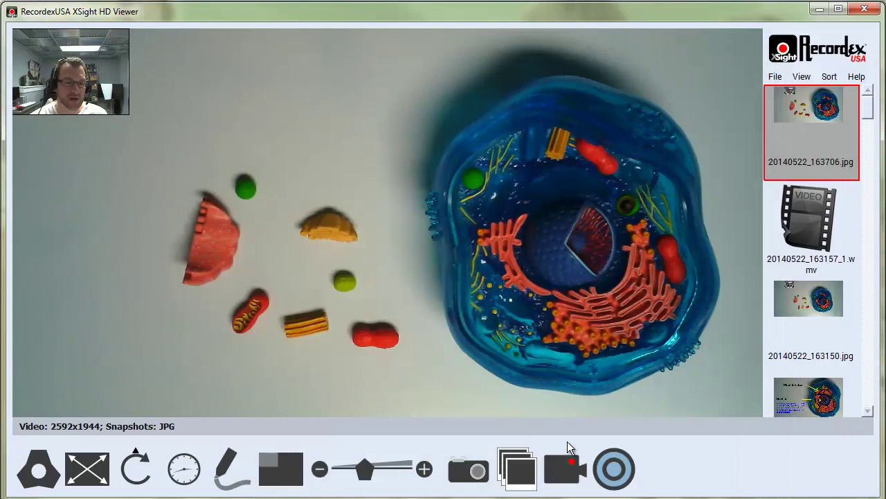
Record a video of the cell model demonstration in WEB 720 HD quality, and finish the recording
left_click(567, 471)
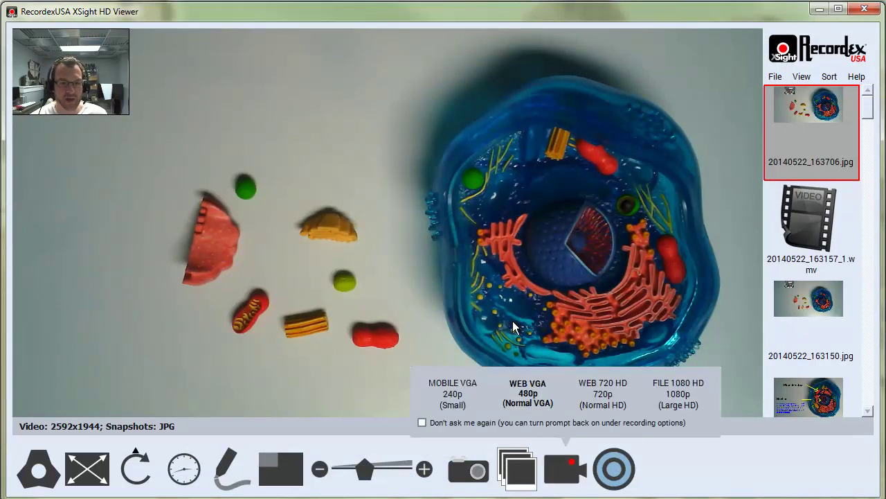
left_click(598, 385)
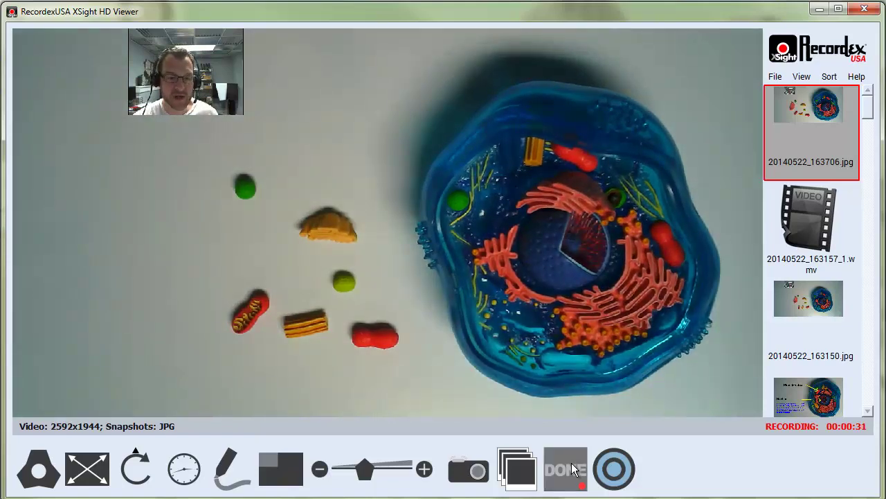
left_click(572, 469)
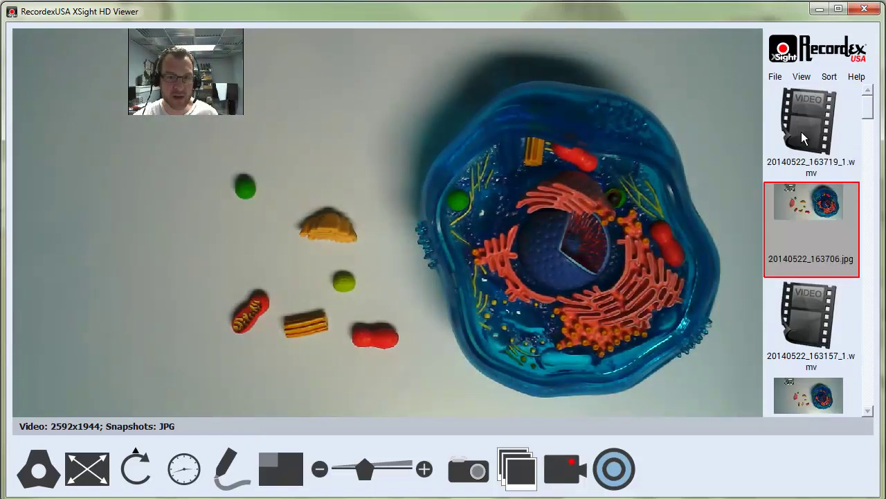
Play back the newly recorded video in a smaller player window that shows the whole frame, and close the player
left_click(800, 121)
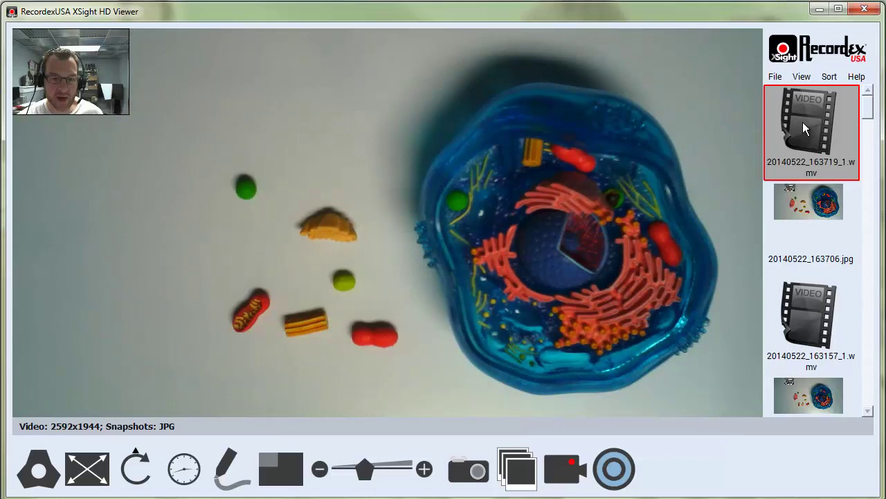
double_click(805, 122)
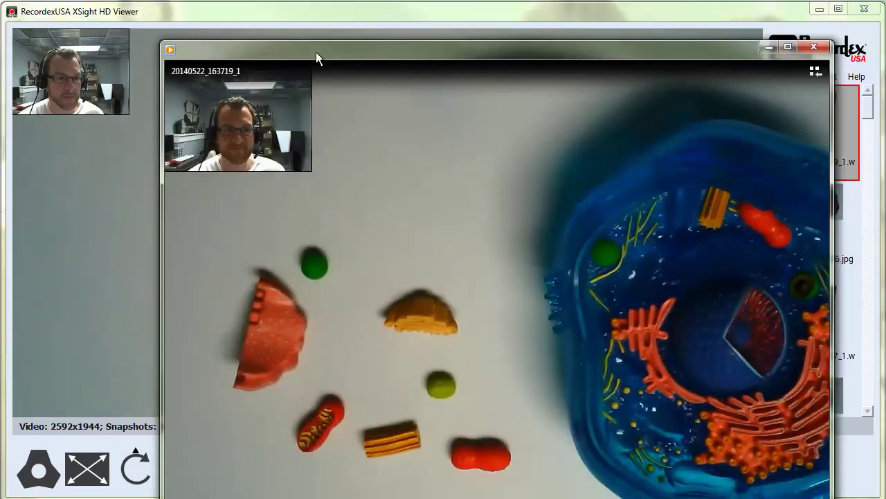
left_click_drag(316, 52, 245, 12)
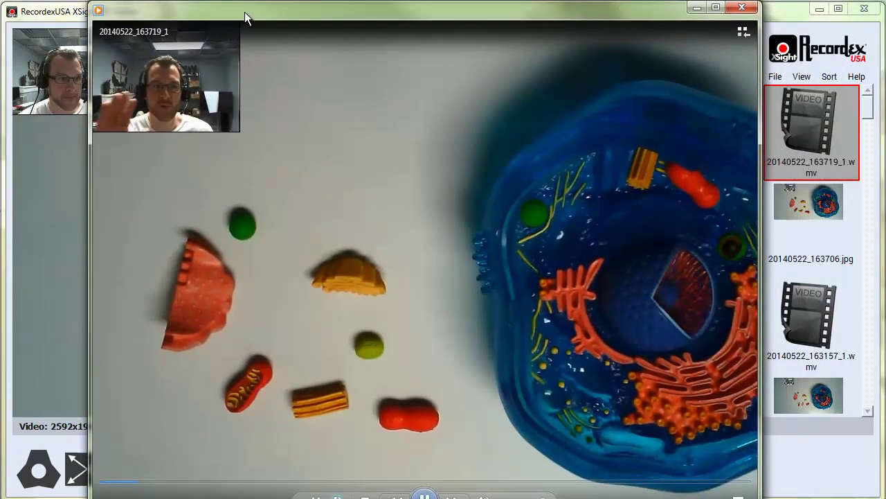
left_click_drag(92, 4, 228, 79)
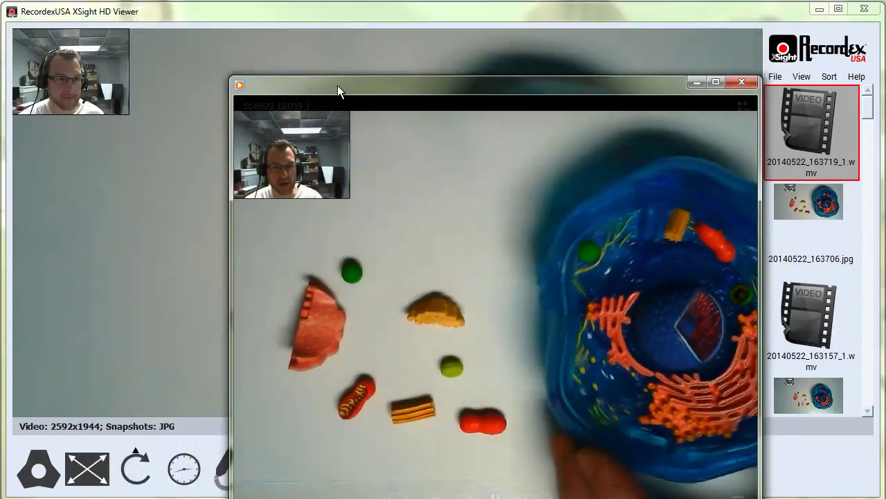
left_click_drag(337, 85, 251, 51)
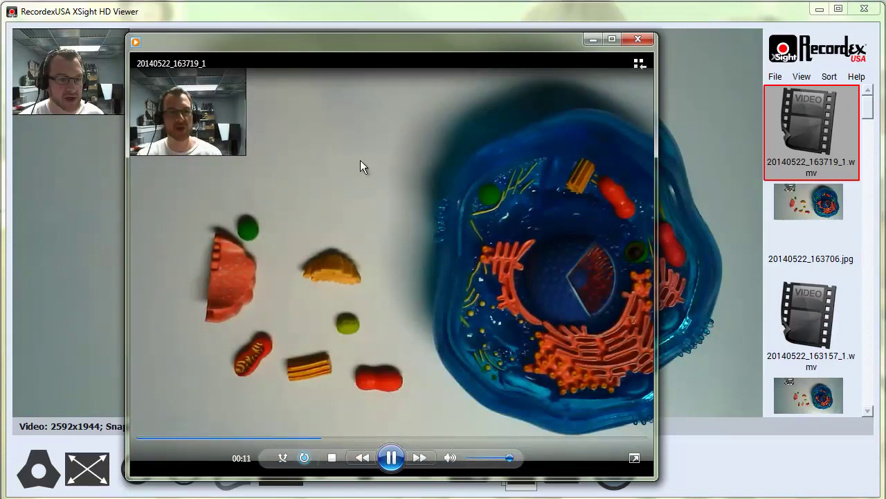
left_click(631, 39)
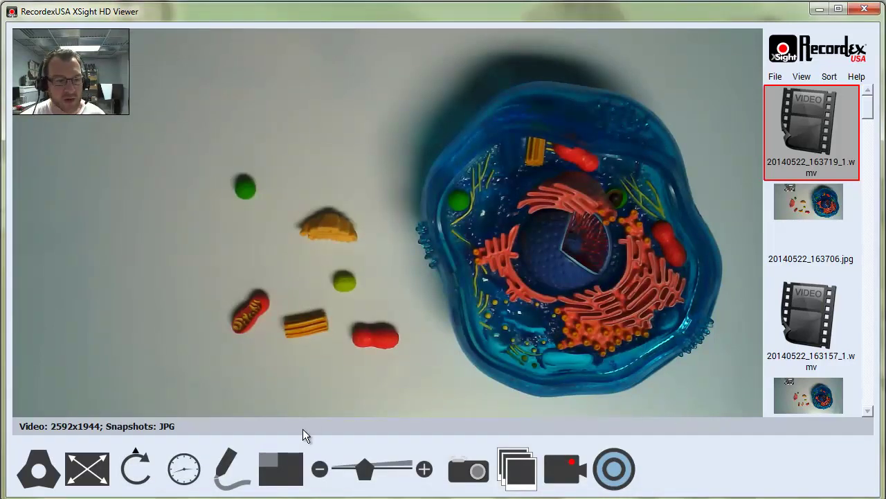
Turn off the inset webcam video in the live view
left_click(287, 469)
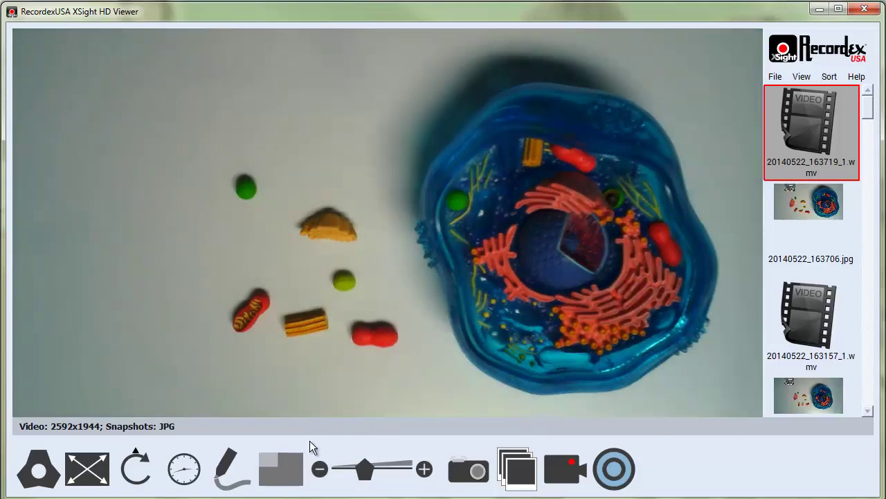